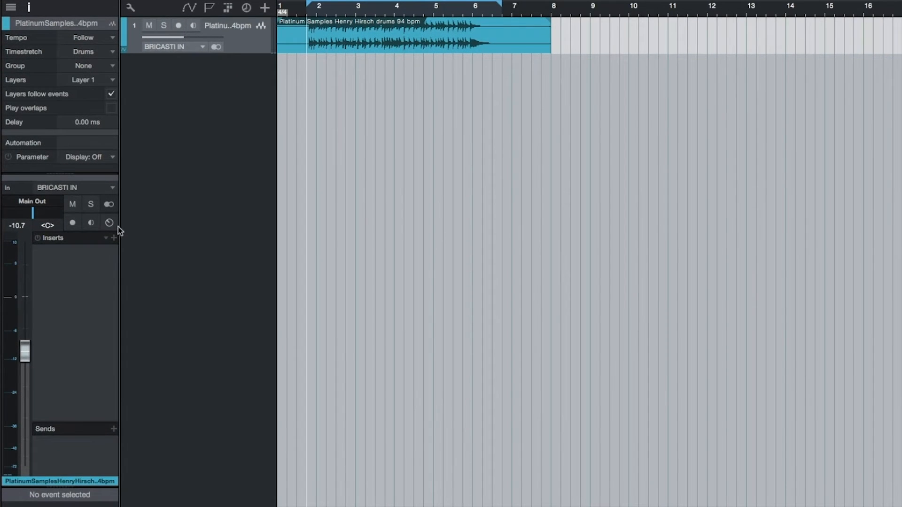
- Open the drum channel's insert routing view and add the RedlightDist effect to the signal path
click(109, 223)
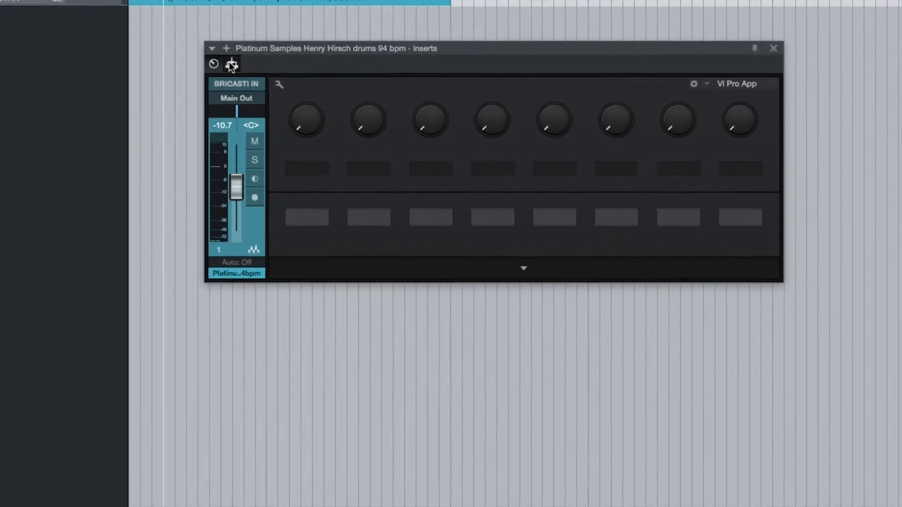
click(365, 103)
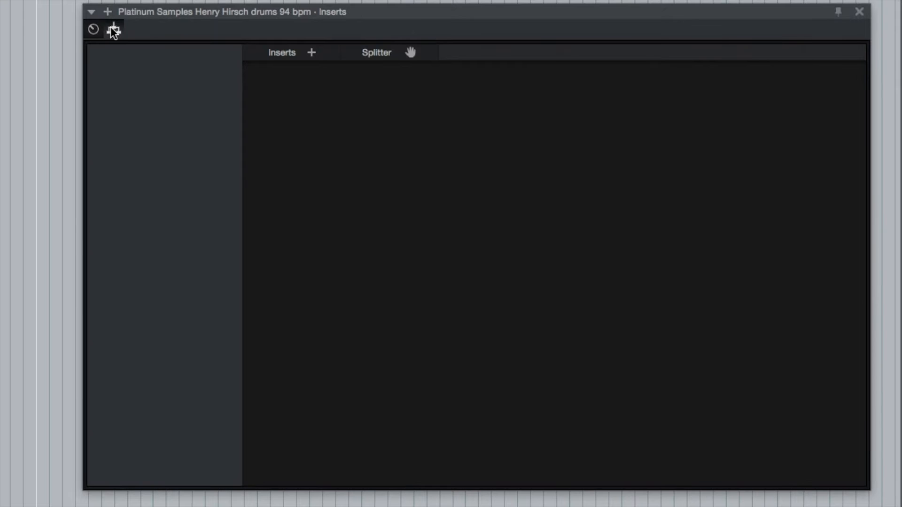
drag(163, 15, 93, 16)
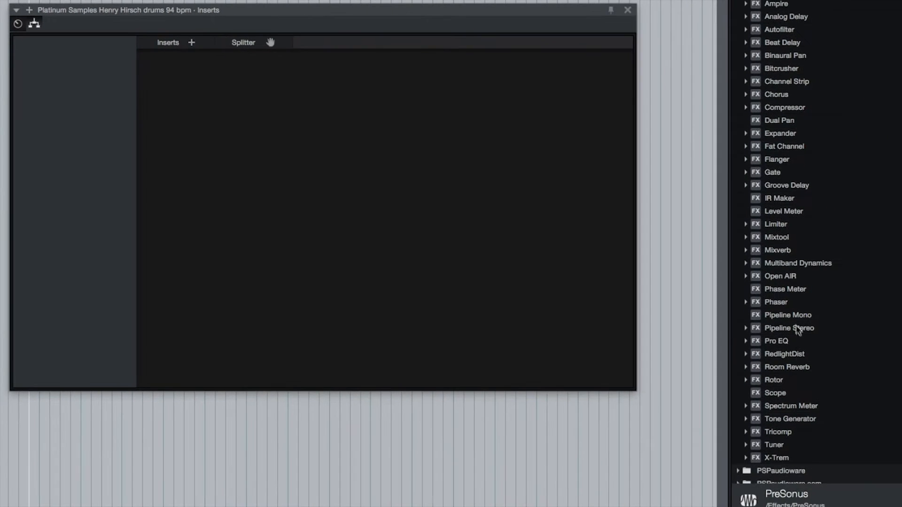
drag(799, 359, 299, 154)
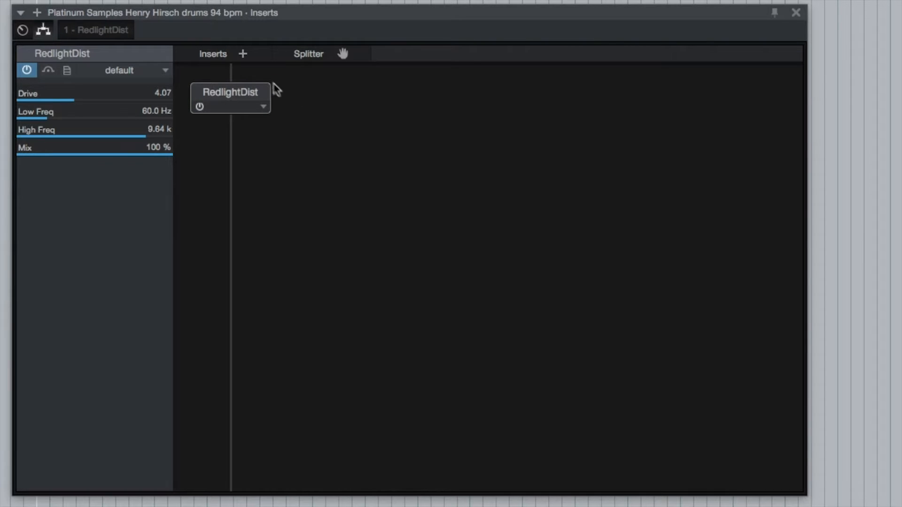
- Insert a splitter ahead of RedlightDist in the drum channel's insert routing
click(243, 53)
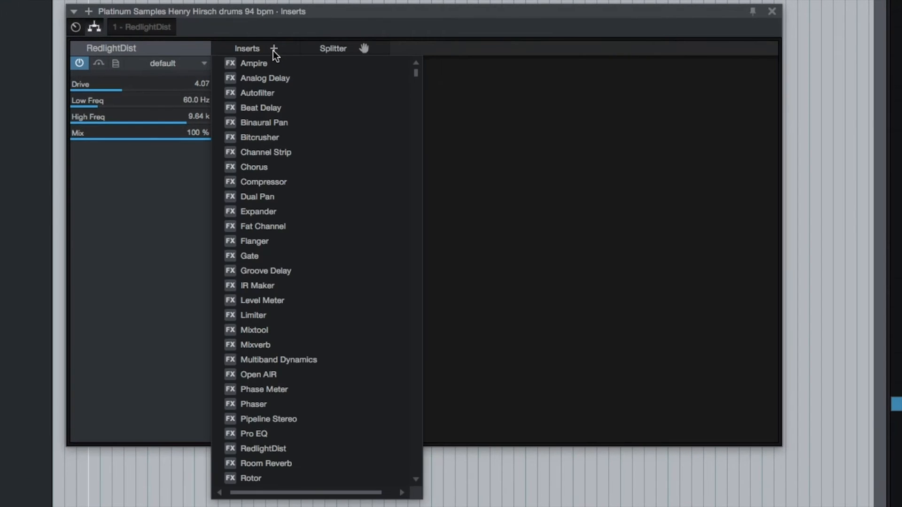
click(275, 53)
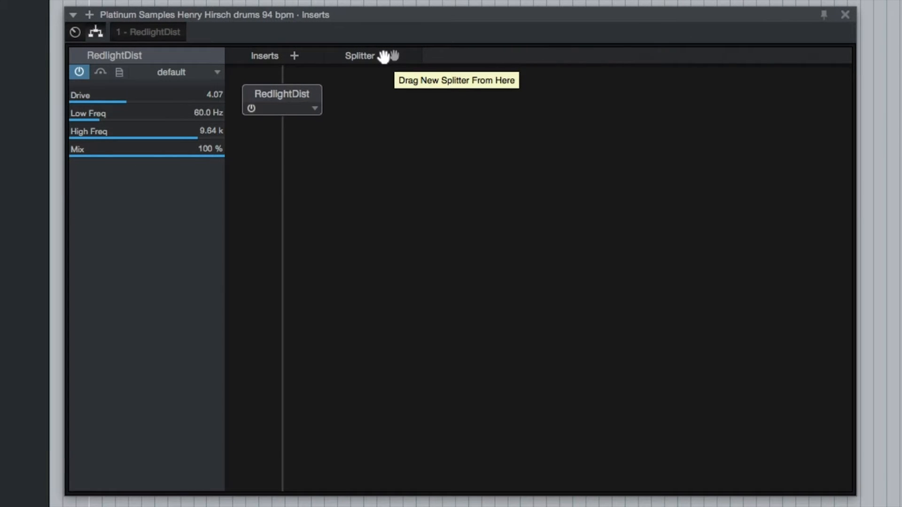
drag(384, 56, 281, 130)
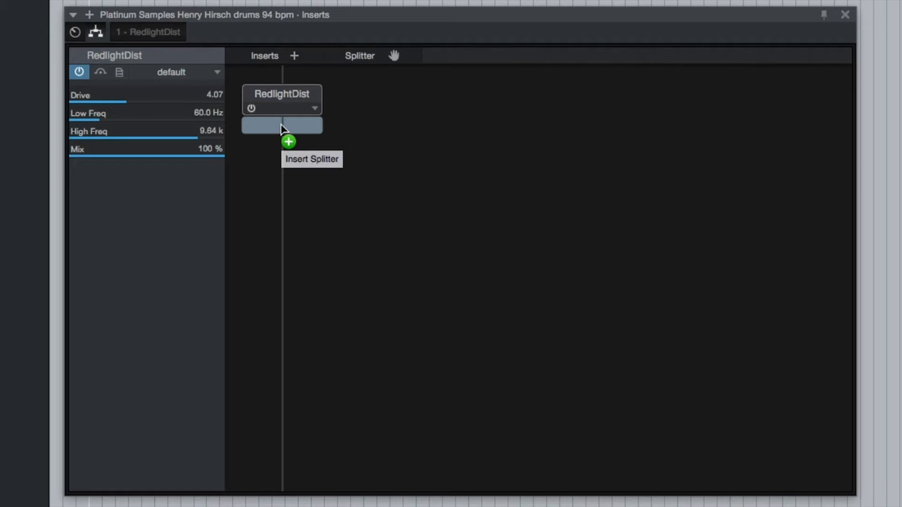
drag(281, 130, 282, 73)
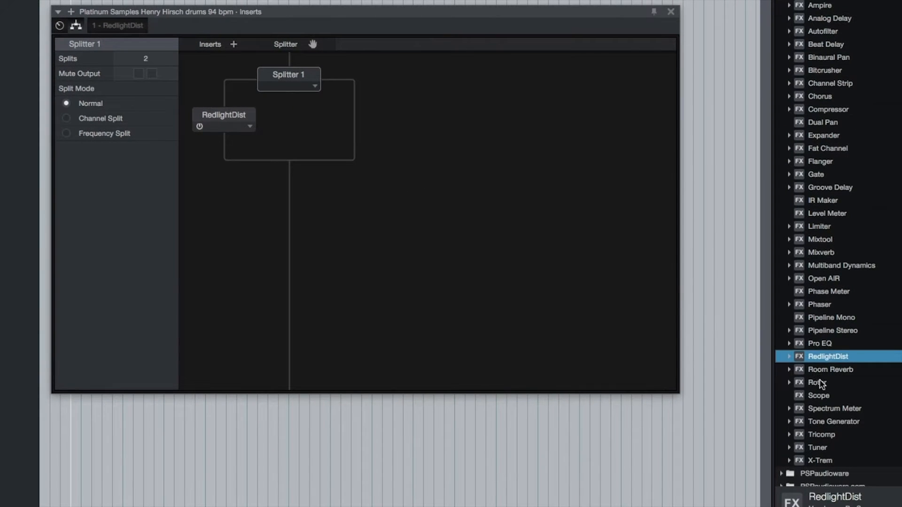
- Add the Rotor effect to the empty second branch of Splitter 1, parallel to RedlightDist
click(817, 382)
drag(818, 383, 354, 121)
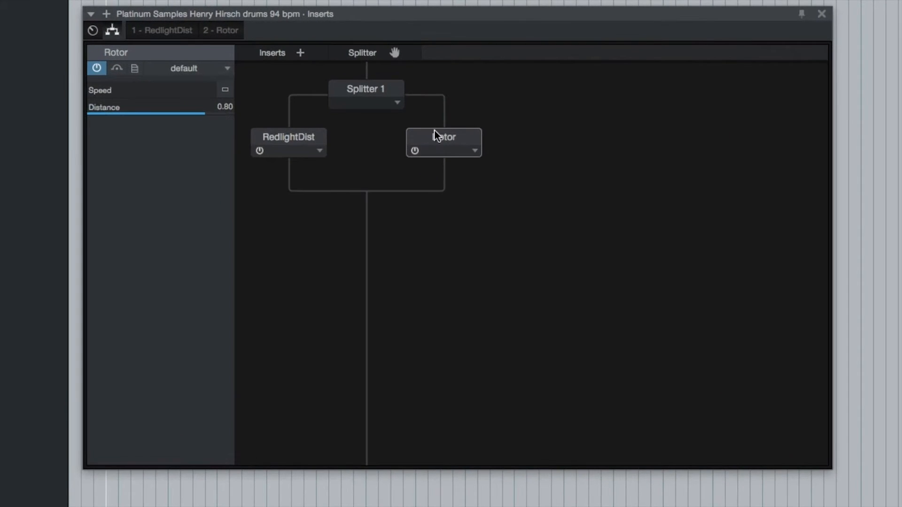
click(300, 53)
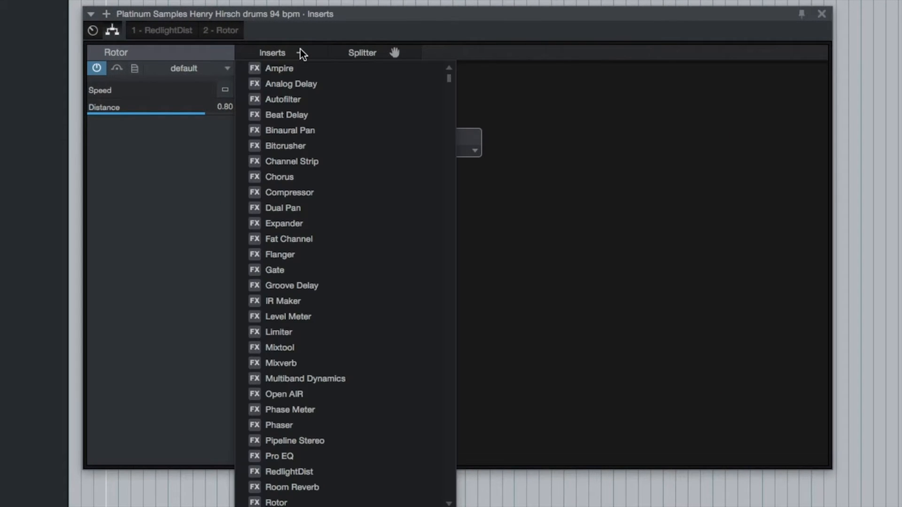
click(301, 53)
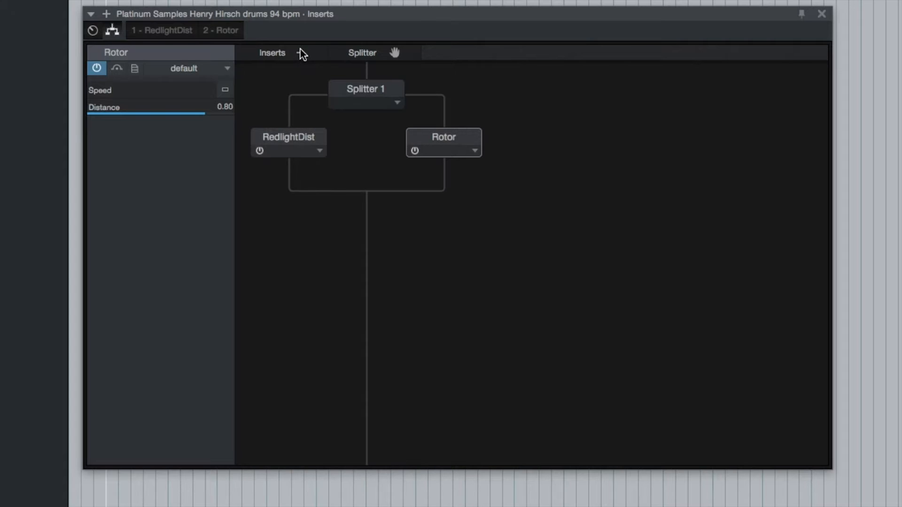
- Try five splits on Splitter 1 and set the number of splits back to 2
click(371, 90)
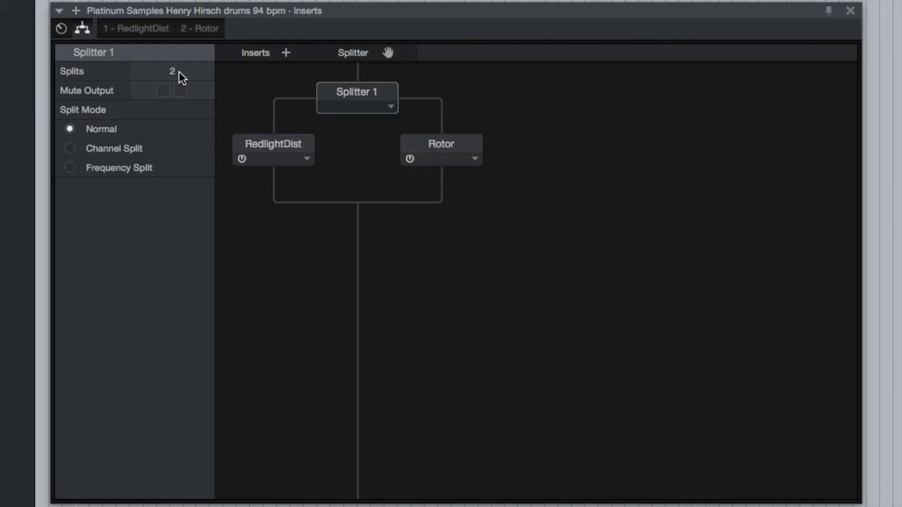
drag(183, 78, 179, 58)
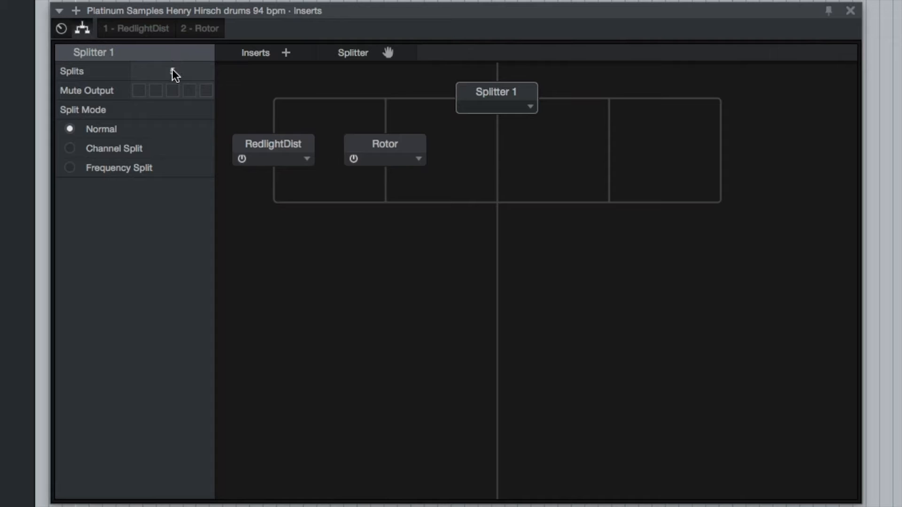
double_click(172, 71)
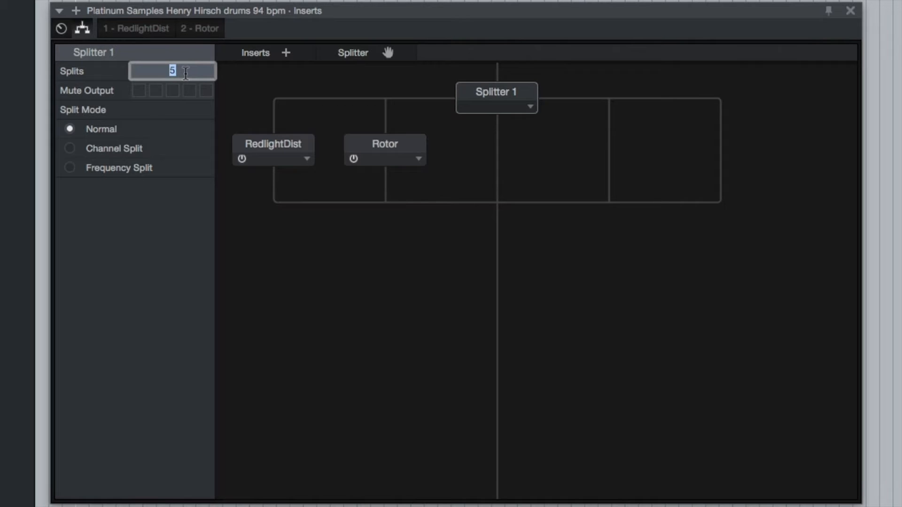
text(2)
key(Return)
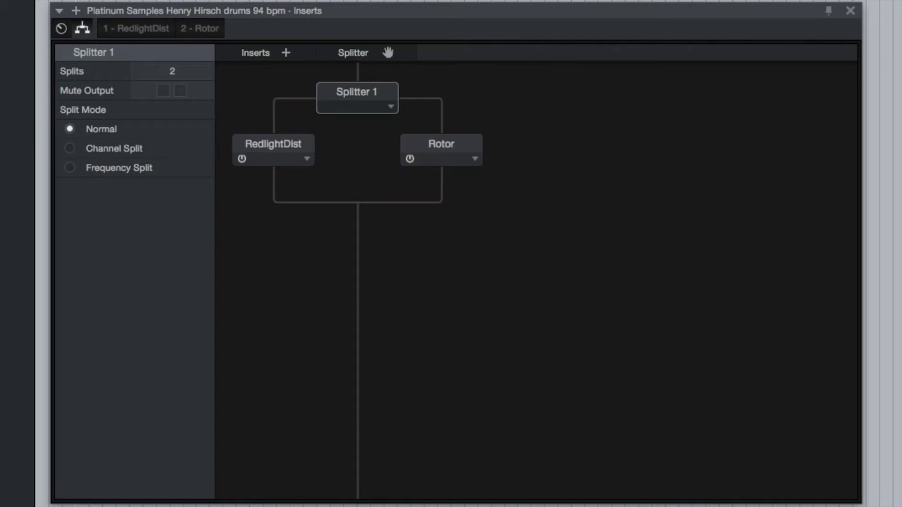
- Try muting each output of Splitter 1 and unmute both outputs again
click(163, 90)
click(163, 90)
click(181, 90)
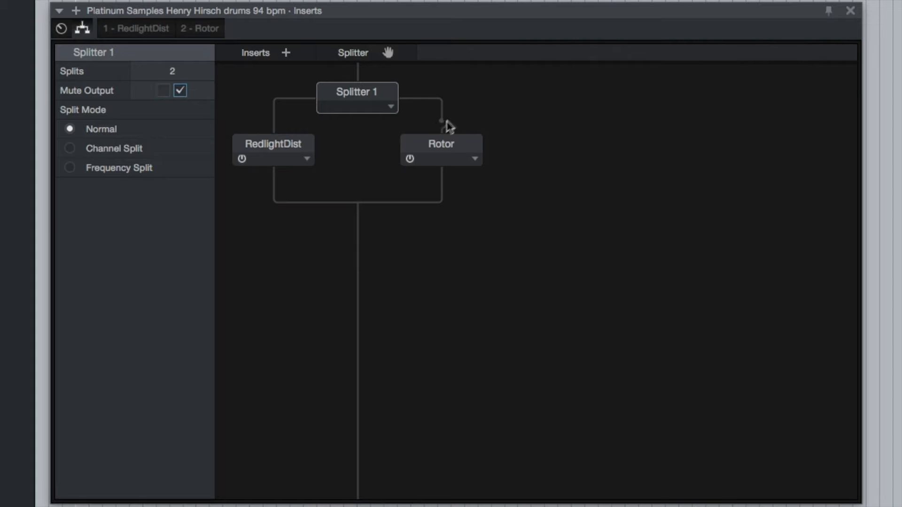
click(163, 90)
click(180, 90)
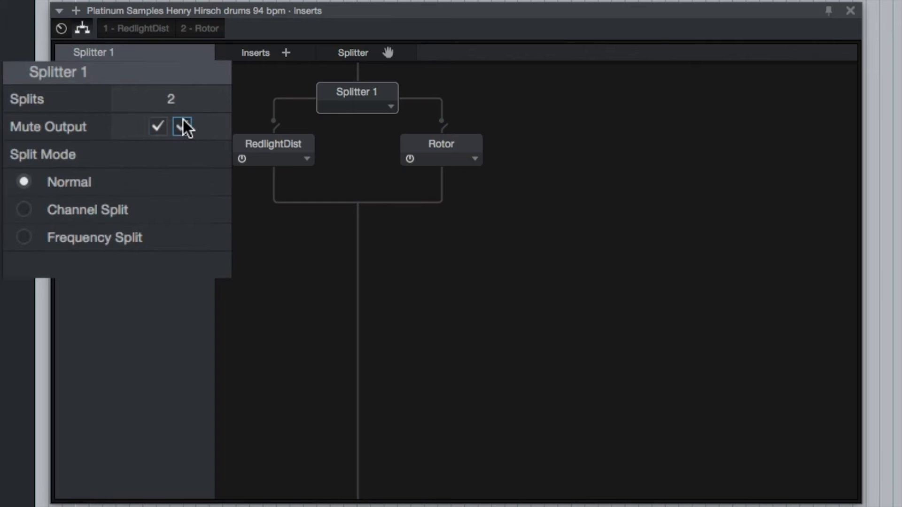
click(158, 127)
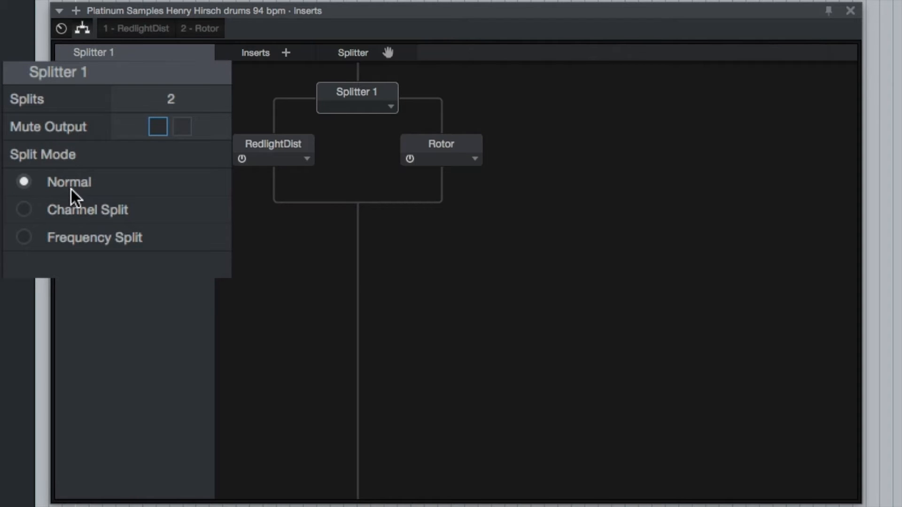
- Try the Channel Split and Frequency Split modes on Splitter 1 and return it to Normal
click(88, 209)
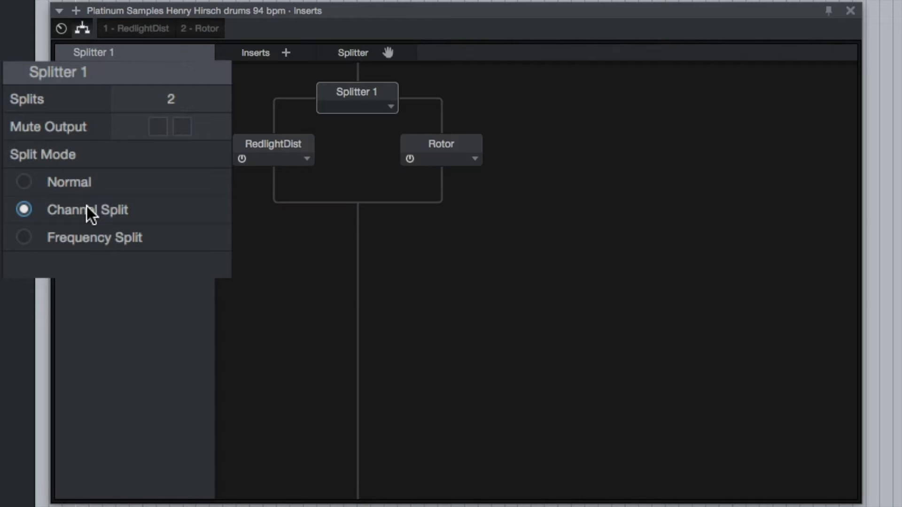
click(89, 248)
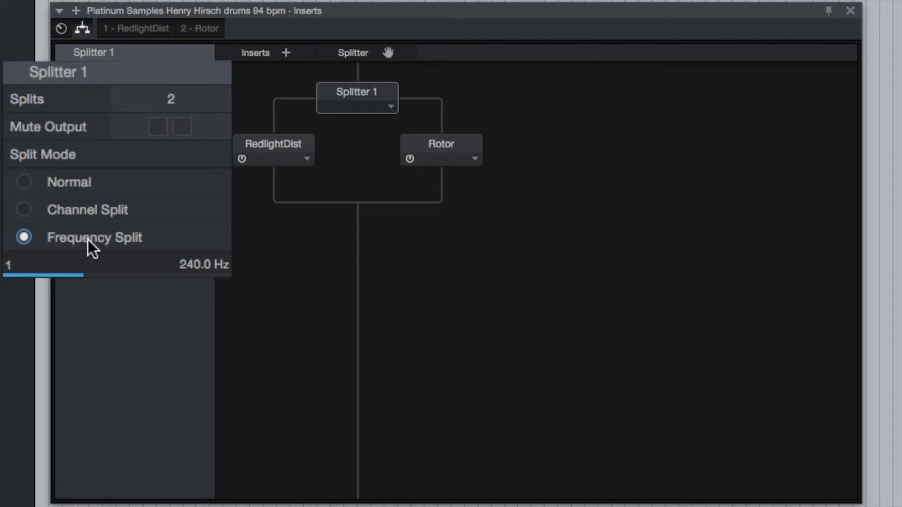
click(82, 180)
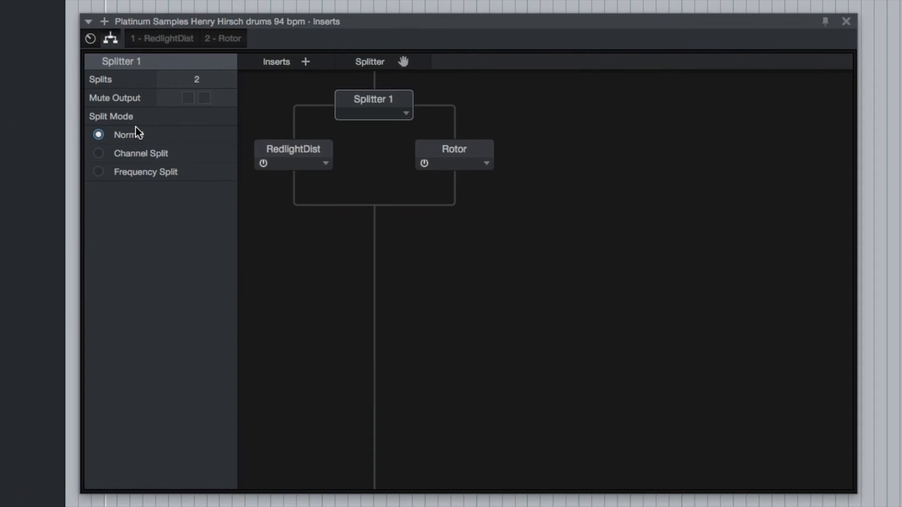
- Try RedlightDist after the point where the branches merge and move it back into the first branch
mouse_move(460, 151)
mouse_down()
mouse_move(384, 247)
mouse_move(454, 159)
mouse_up()
drag(290, 148, 376, 237)
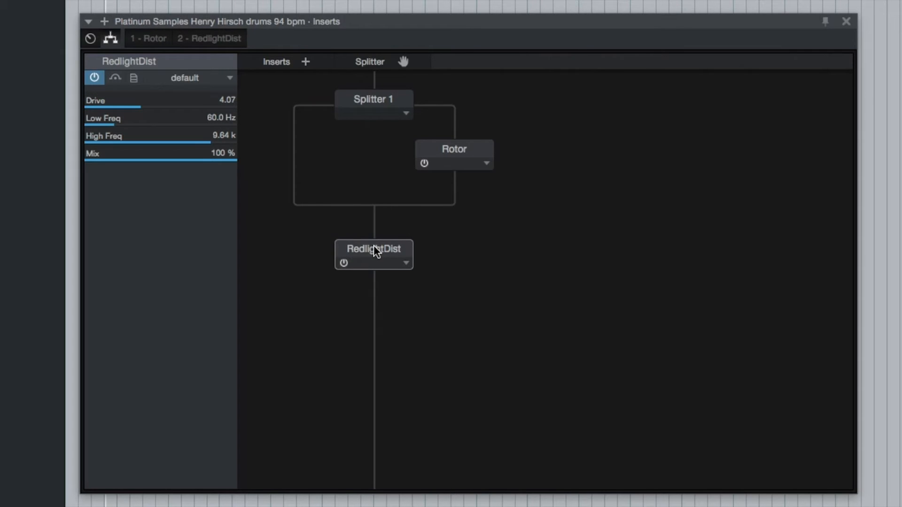
drag(374, 249, 318, 155)
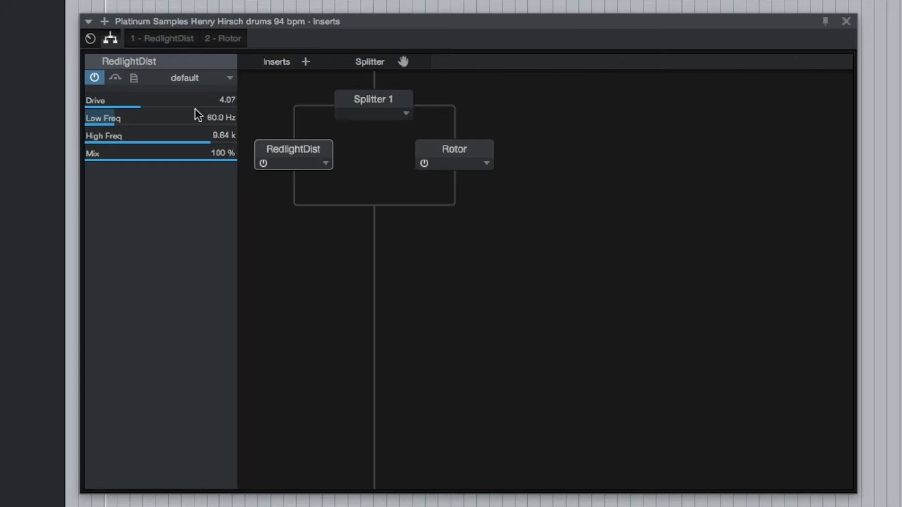
- Set Splitter 1 to Frequency Split with a crossover of about 3.62 kHz, and add another splitter below RedlightDist
click(369, 102)
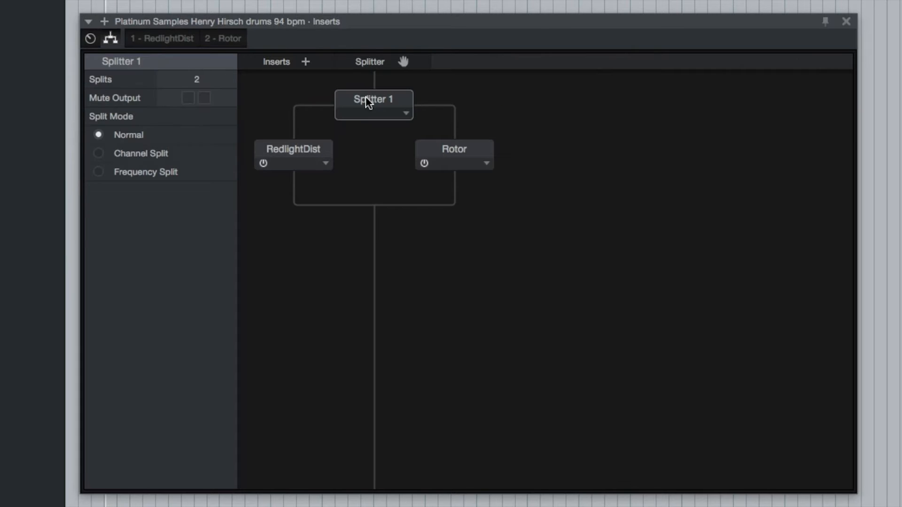
click(148, 156)
click(149, 174)
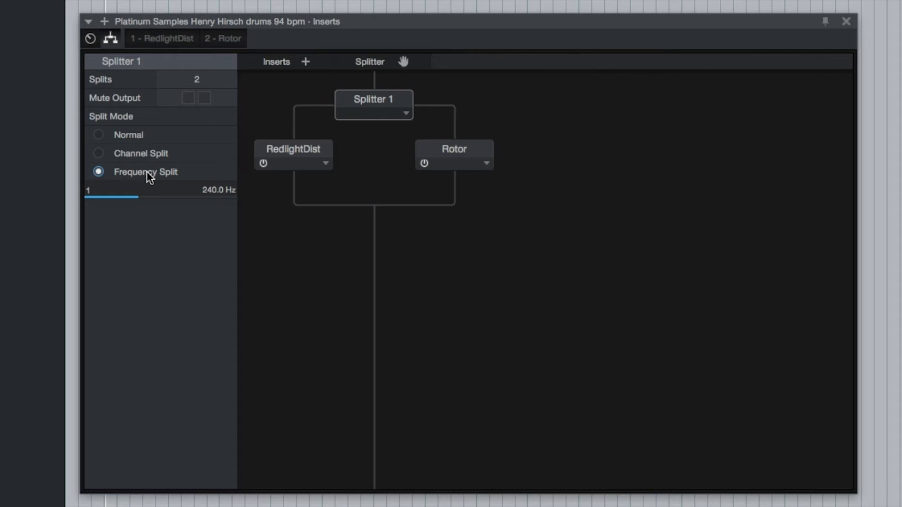
drag(139, 198, 203, 201)
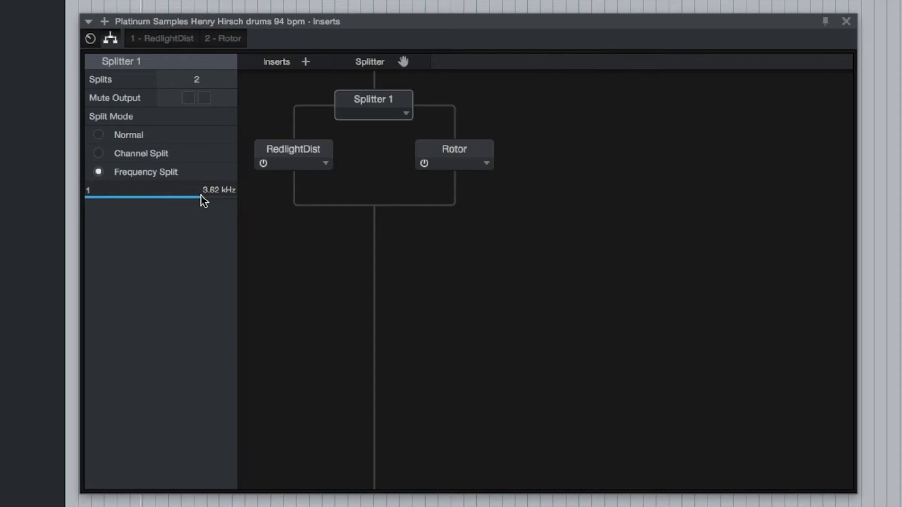
mouse_move(202, 200)
mouse_down()
mouse_move(139, 192)
mouse_move(205, 196)
mouse_up()
drag(403, 61, 306, 170)
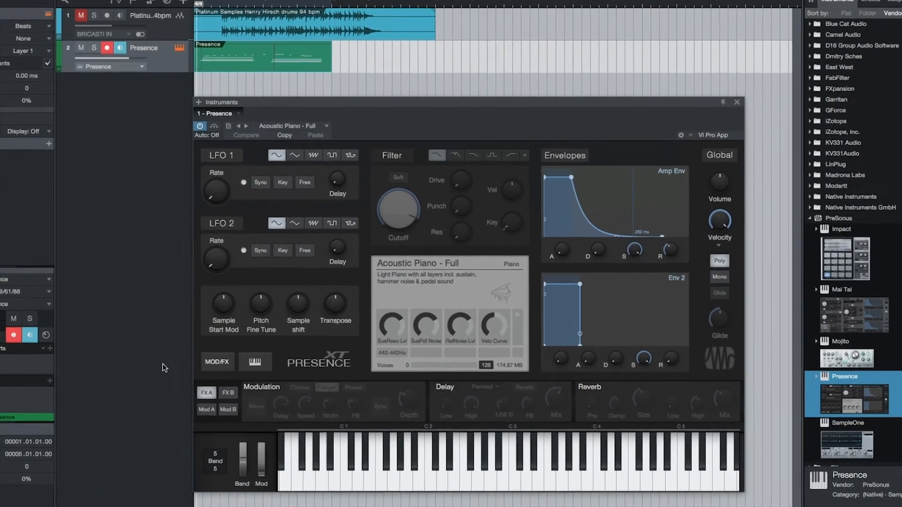
- Audition the Presence piano part and combine the Mai Tai synth with Presence on the same track
key(space)
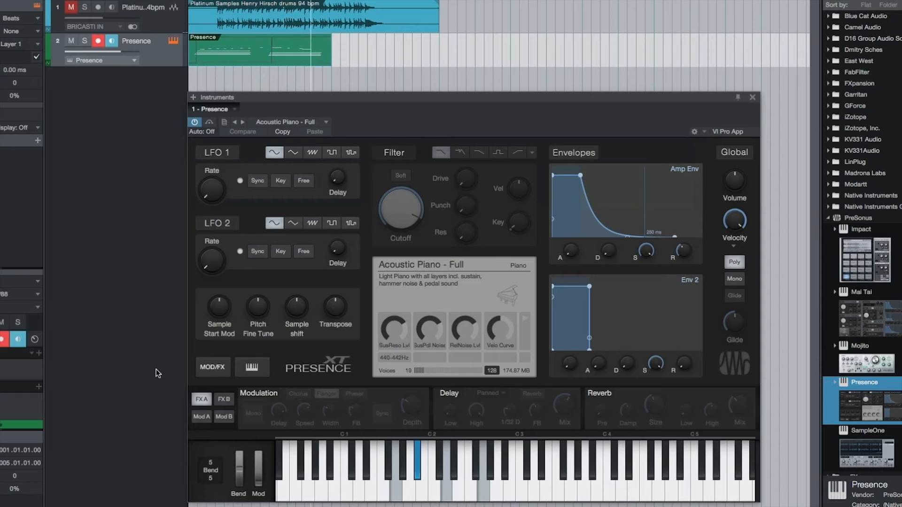
key(space)
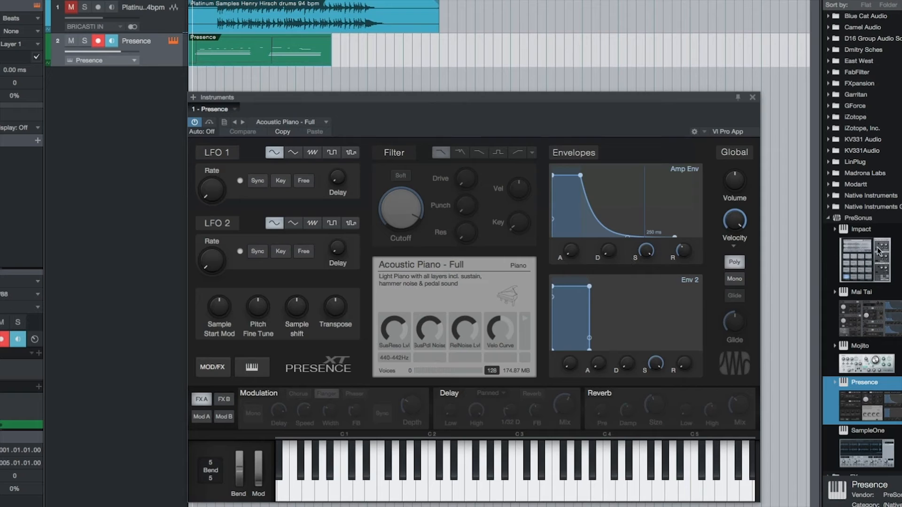
drag(883, 324, 369, 43)
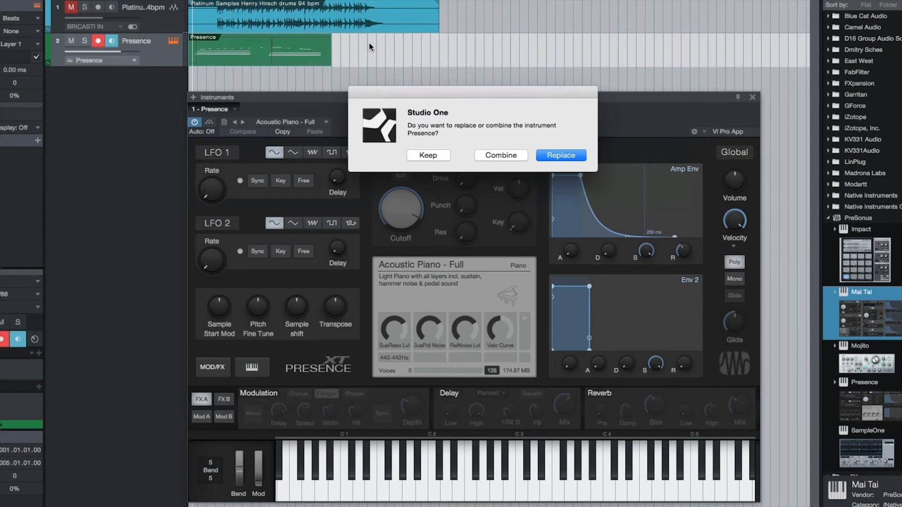
click(508, 156)
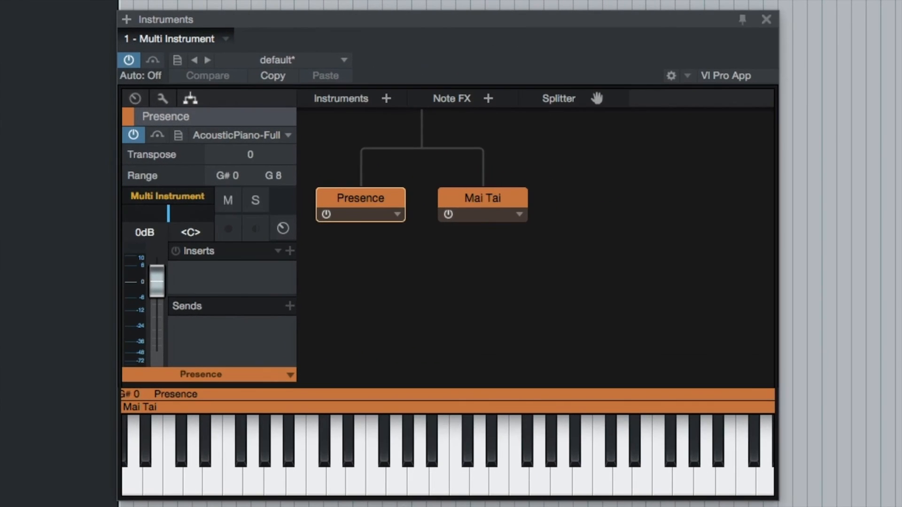
- Examine Mai Tai's preset list and its Transpose and Range settings in the Multi Instrument
click(491, 197)
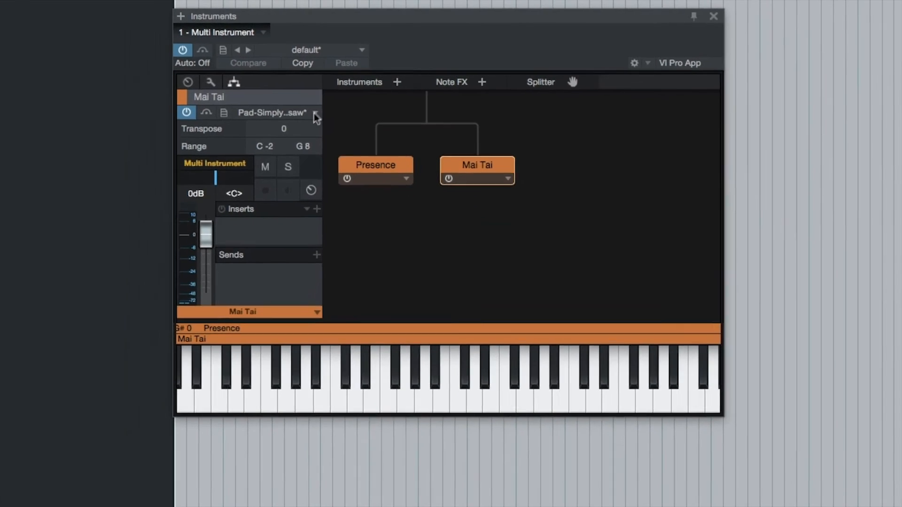
click(288, 136)
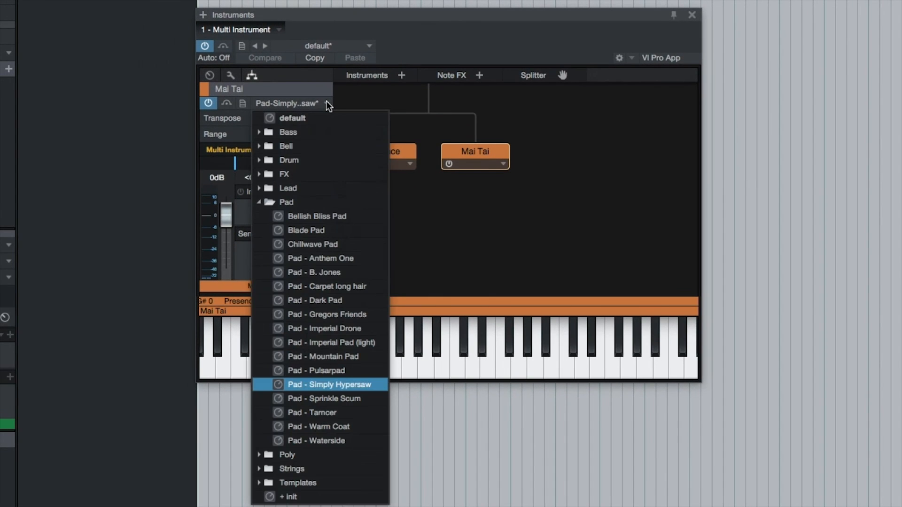
click(288, 136)
click(307, 117)
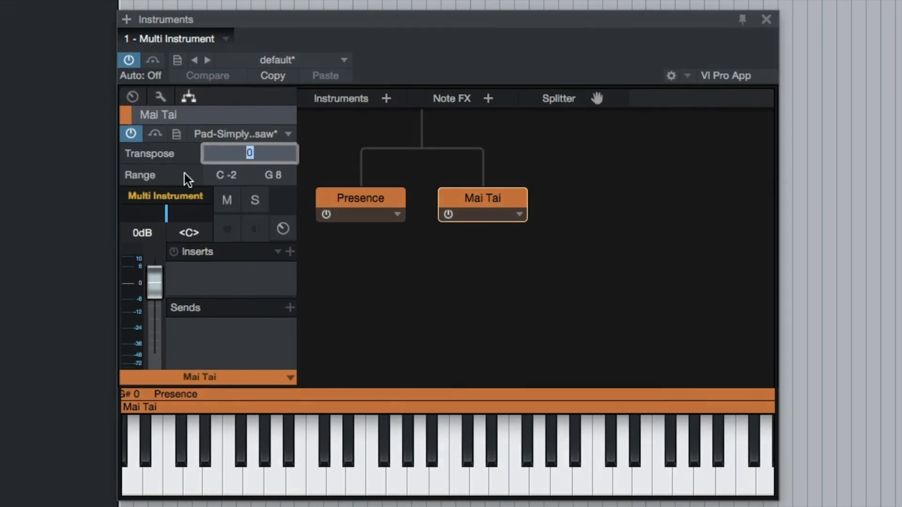
click(249, 133)
click(197, 162)
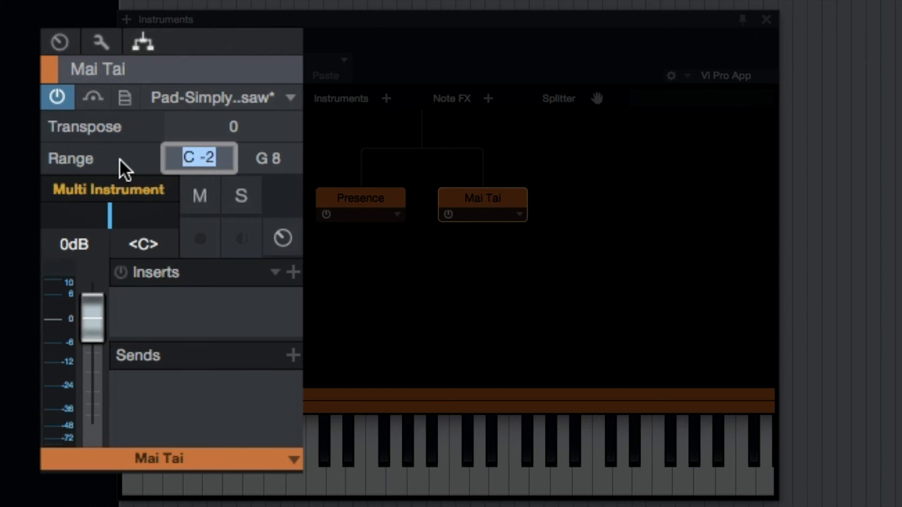
click(119, 160)
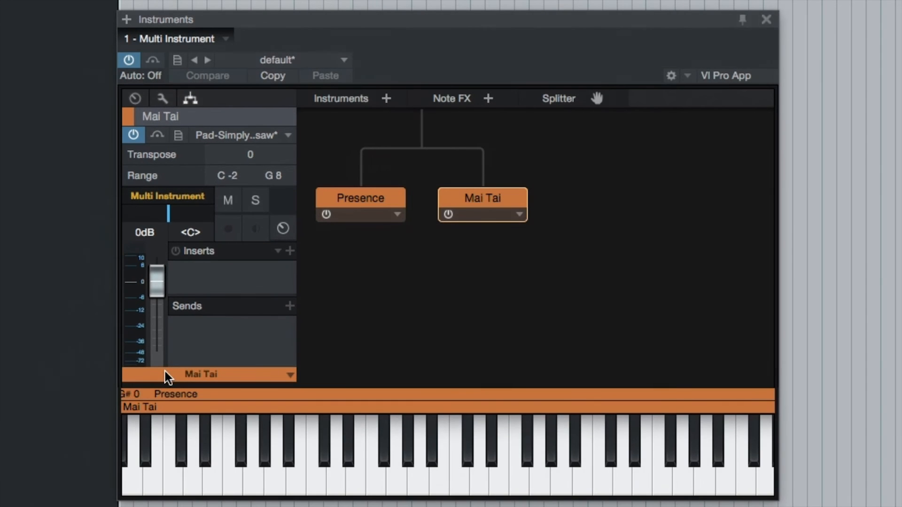
- Set the low end of Presence's key range to G 0 and recolor Presence green
click(79, 366)
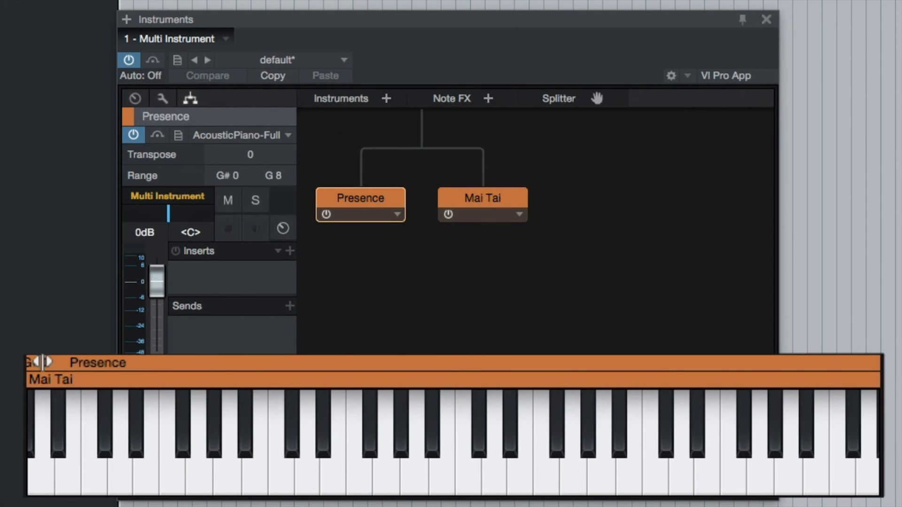
mouse_move(42, 362)
mouse_down()
mouse_move(282, 362)
mouse_move(61, 362)
mouse_move(33, 371)
mouse_move(254, 363)
mouse_move(28, 361)
mouse_up()
click(127, 117)
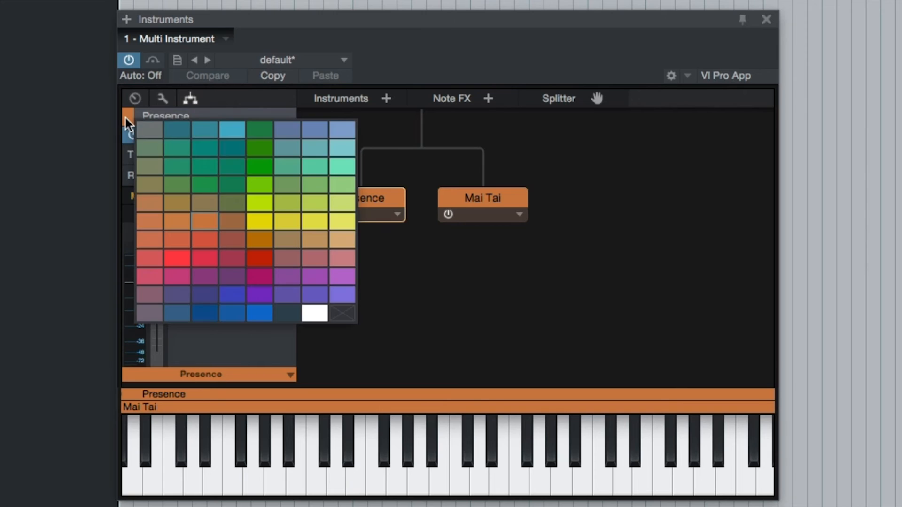
click(232, 166)
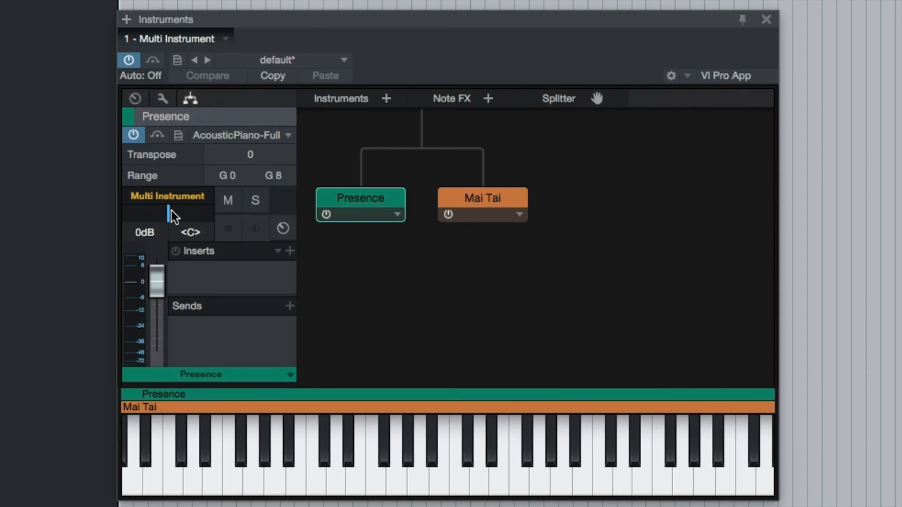
- Pan Presence fully left and Mai Tai fully right in the Multi Instrument
drag(173, 217, 105, 211)
click(477, 199)
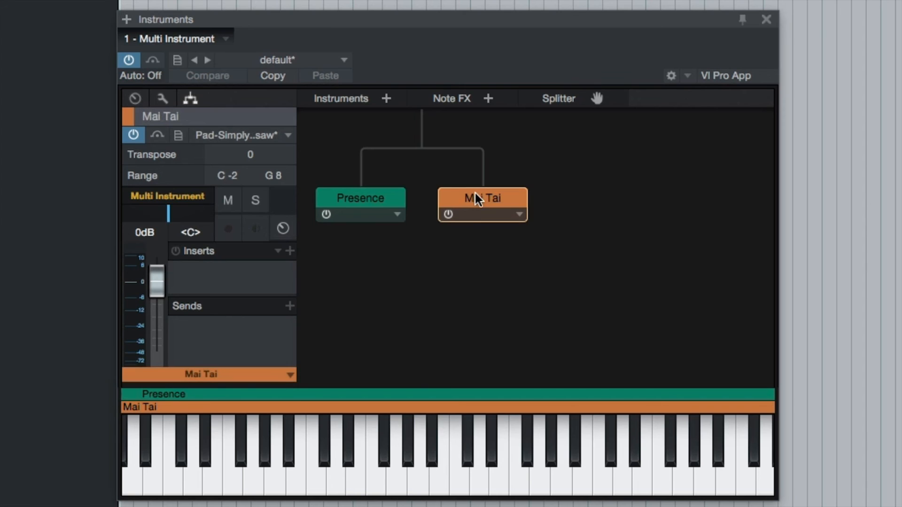
drag(171, 211, 219, 218)
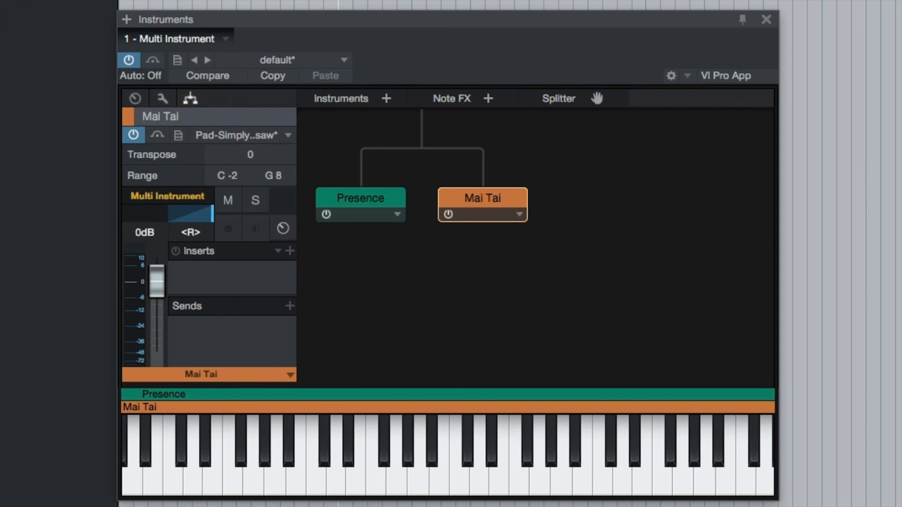
- Examine the available Note FX and the Multi Instrument's macro mapping and macro controls, and return to the routing view
click(489, 98)
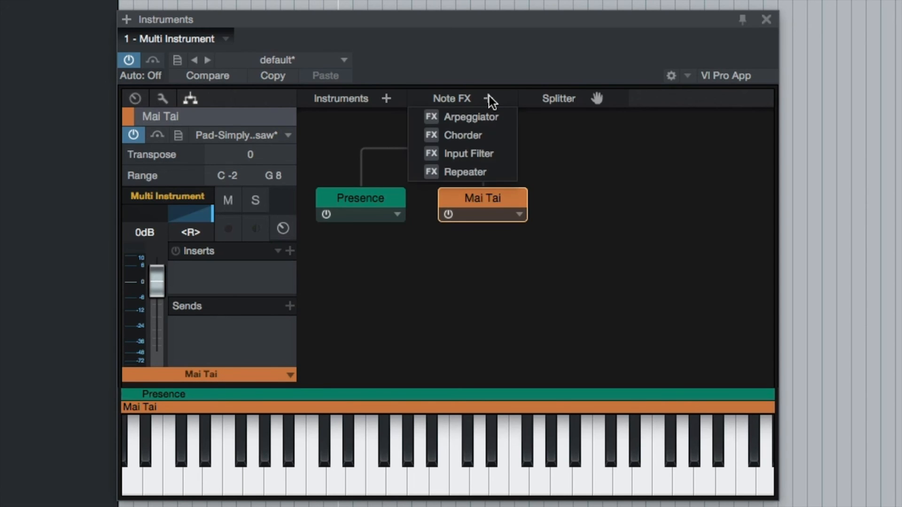
click(490, 101)
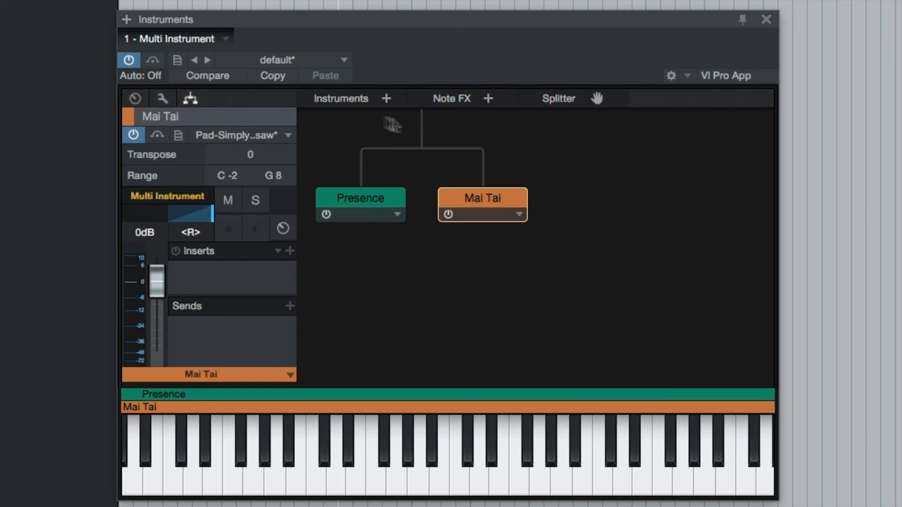
click(162, 100)
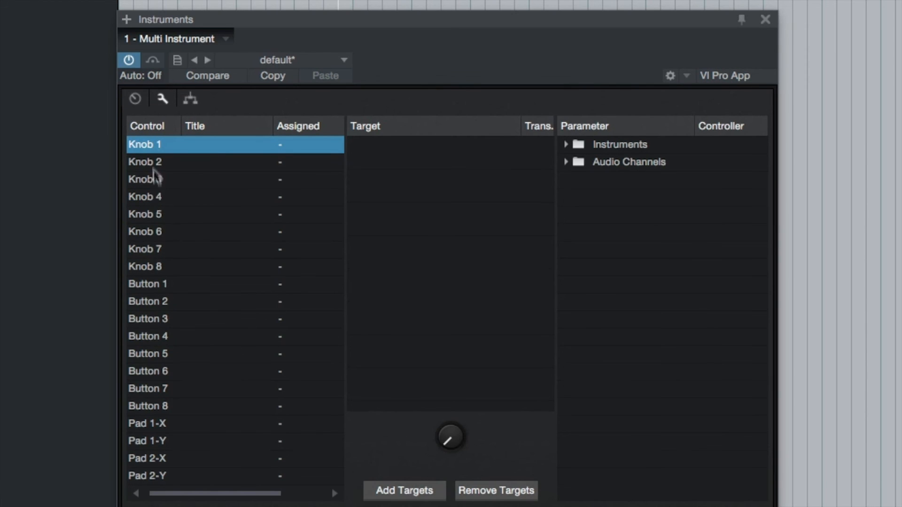
click(135, 97)
drag(246, 147, 245, 167)
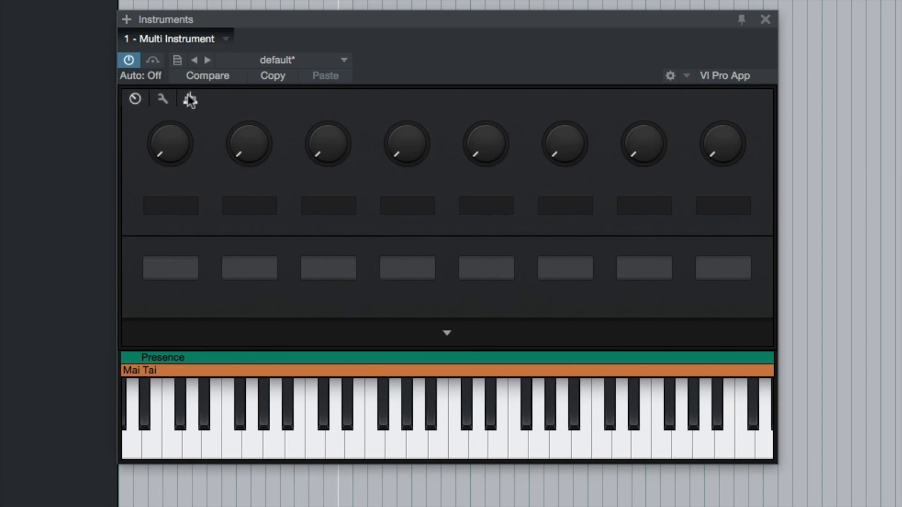
click(188, 99)
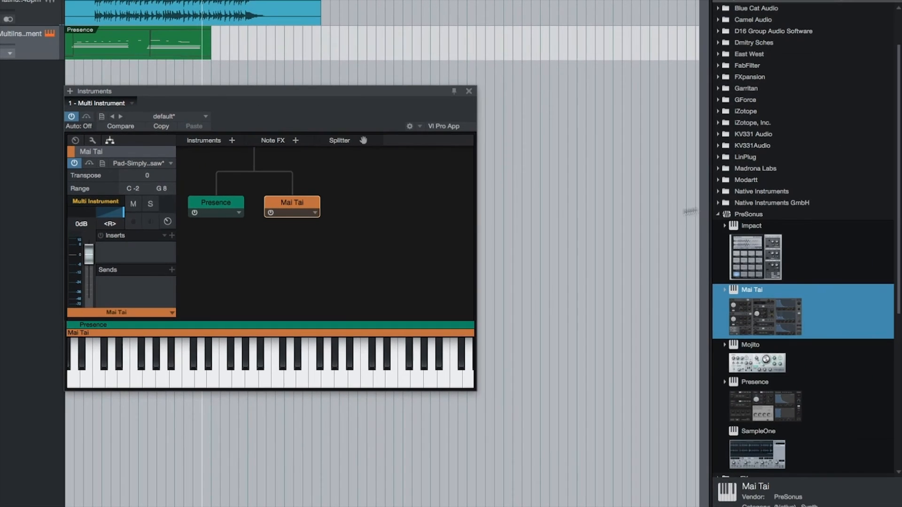
- Examine the Multi Instruments presets in the instrument browser, including the Chords and Layer folders and the Synth Age preset
scroll(767, 182, up, 3)
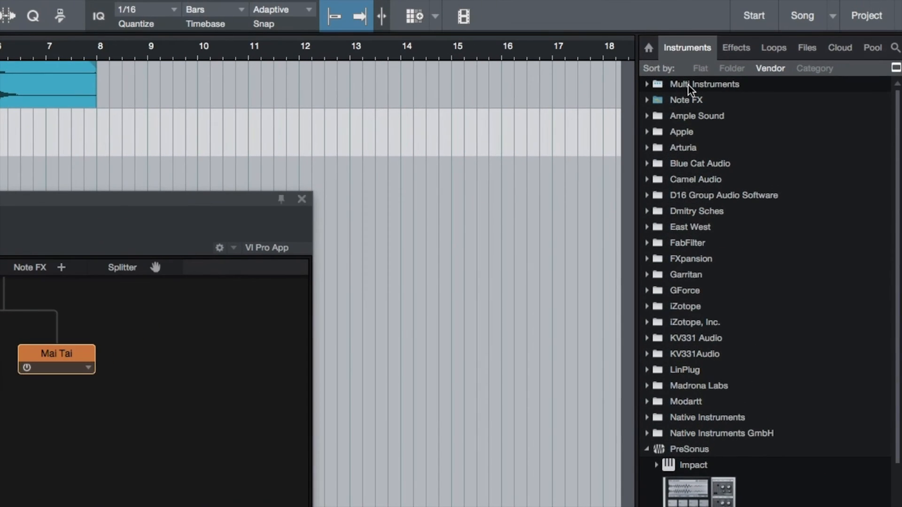
double_click(748, 11)
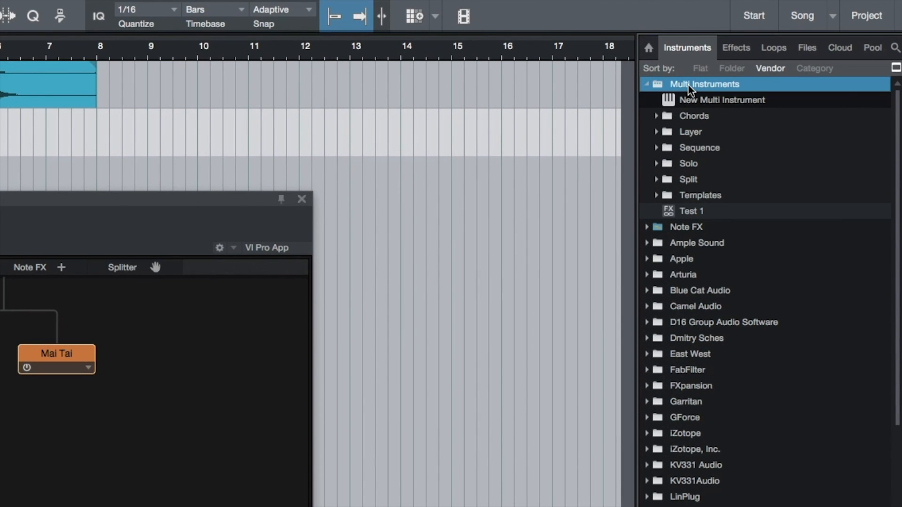
double_click(693, 117)
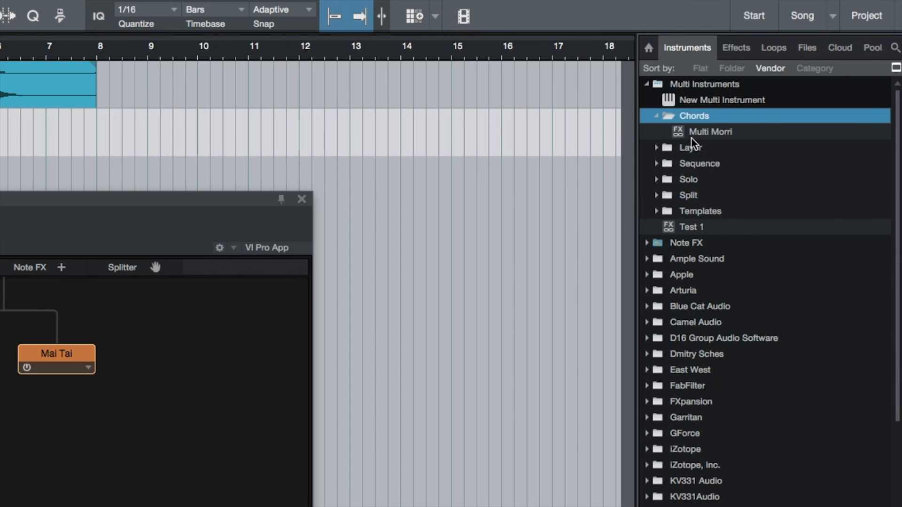
double_click(694, 118)
double_click(691, 133)
drag(694, 147, 625, 288)
drag(658, 251, 704, 174)
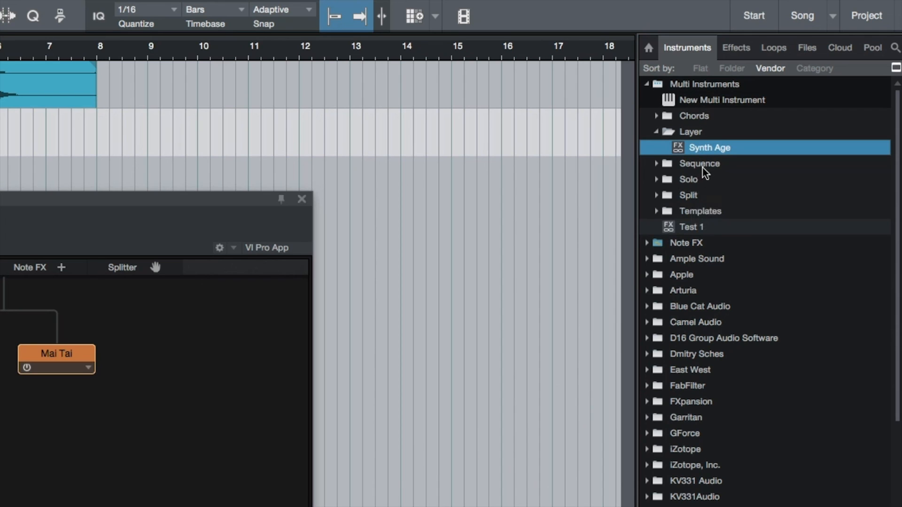
click(658, 132)
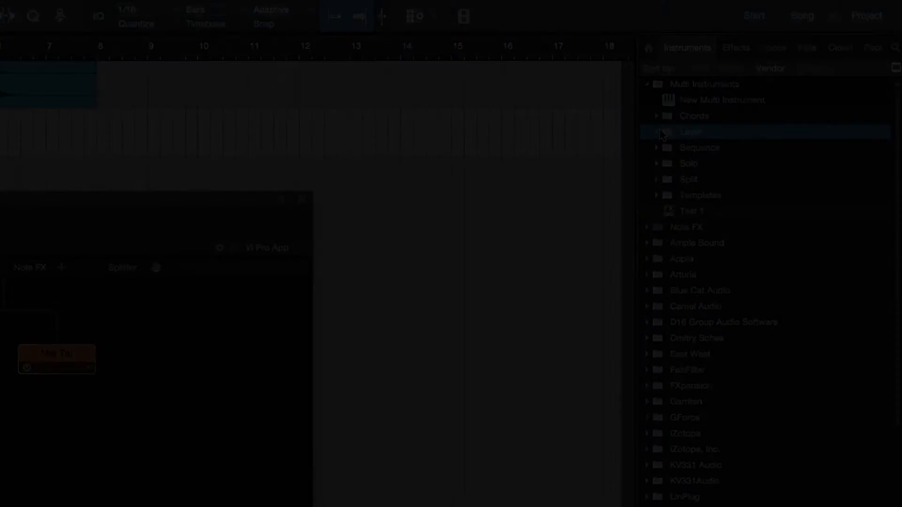